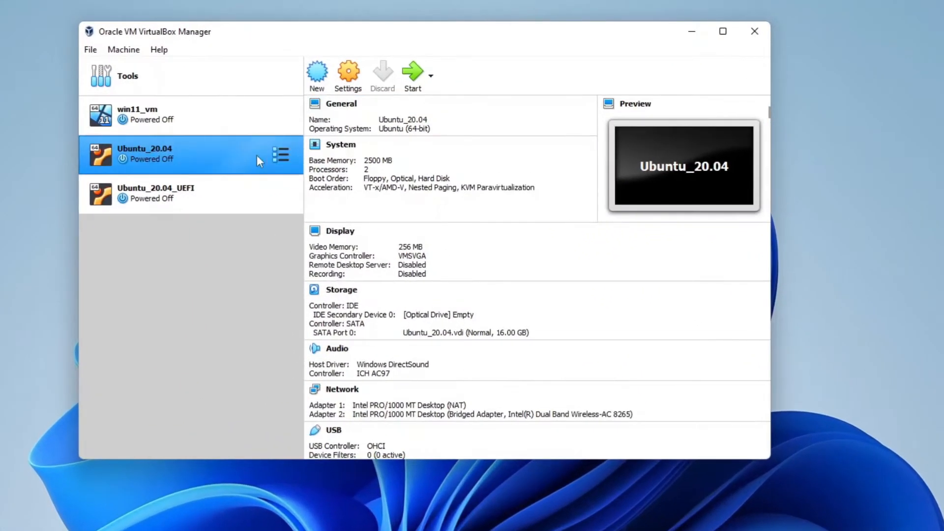
Create a full clone of Ubuntu_20.04 named "Ubuntu_20.04 Clone", including only NAT network adapter MAC addresses
right_click(279, 140)
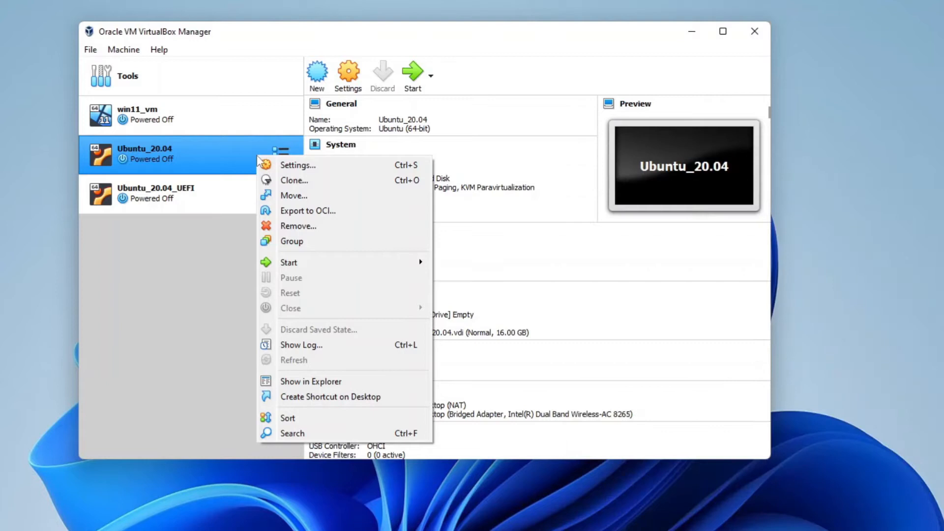
left_click(287, 181)
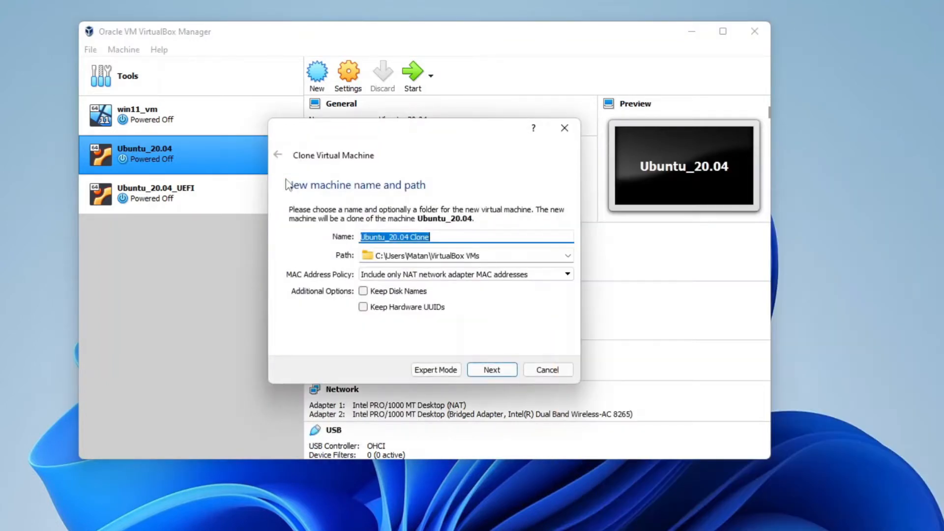
left_click(381, 275)
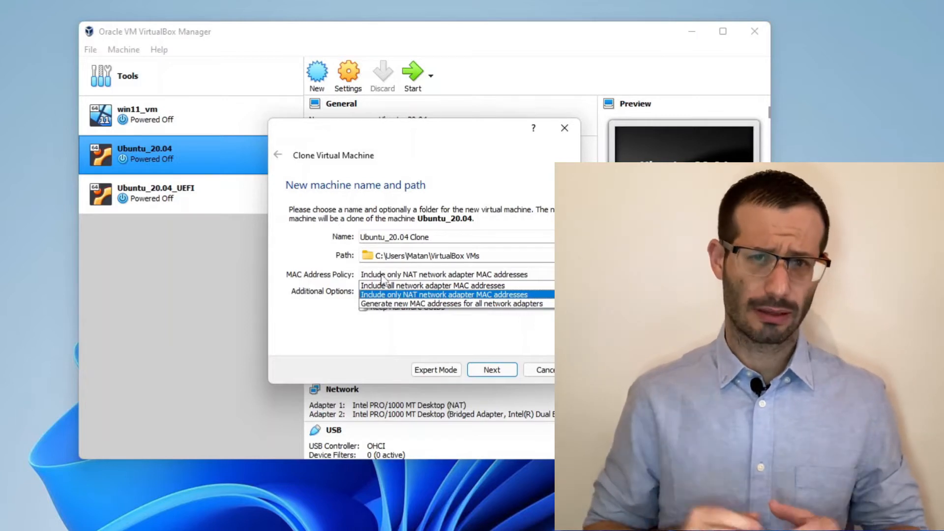
left_click(382, 276)
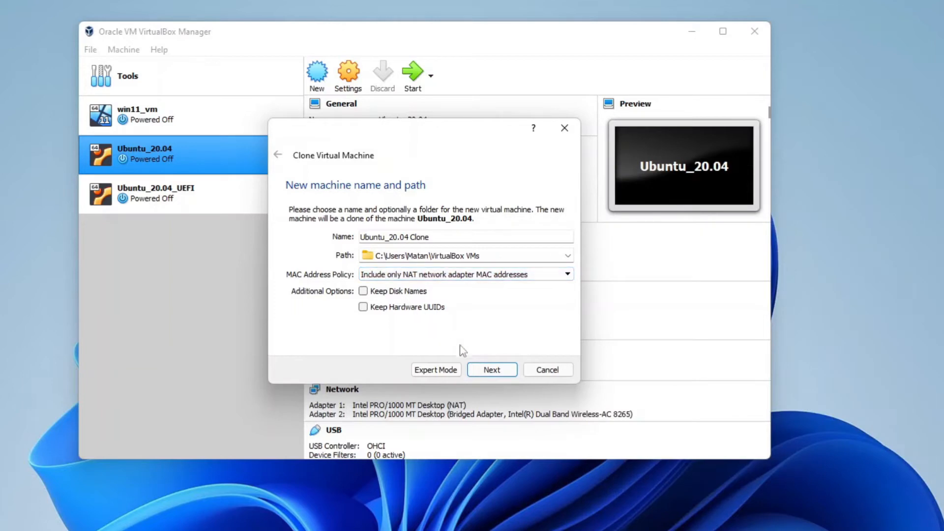
left_click(492, 371)
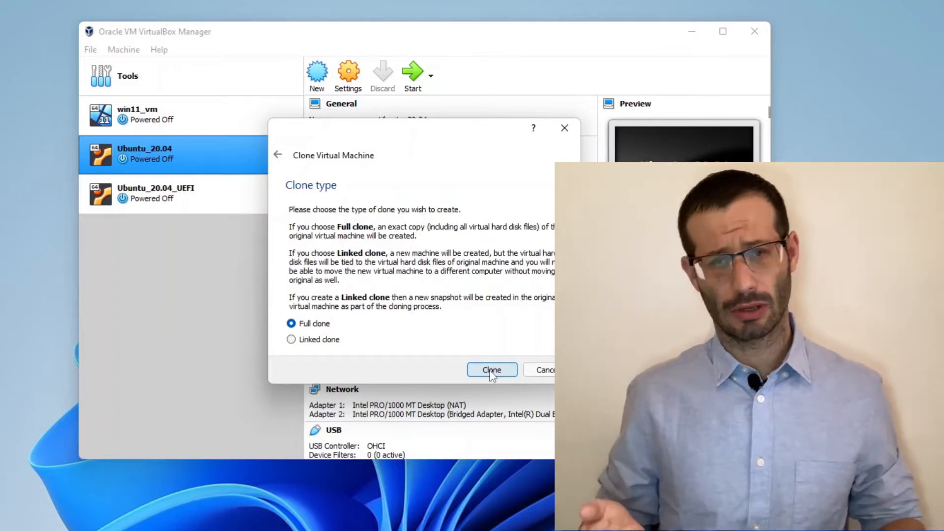
left_click(491, 372)
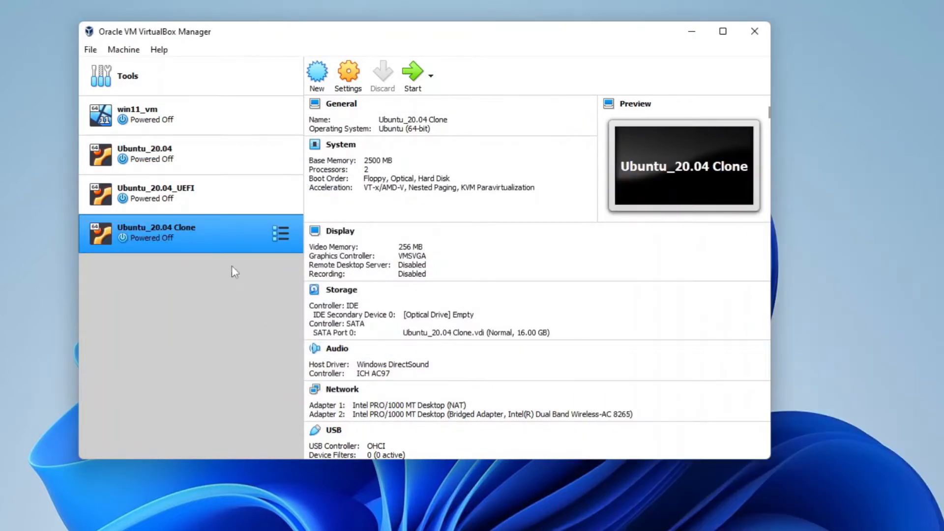
right_click(214, 243)
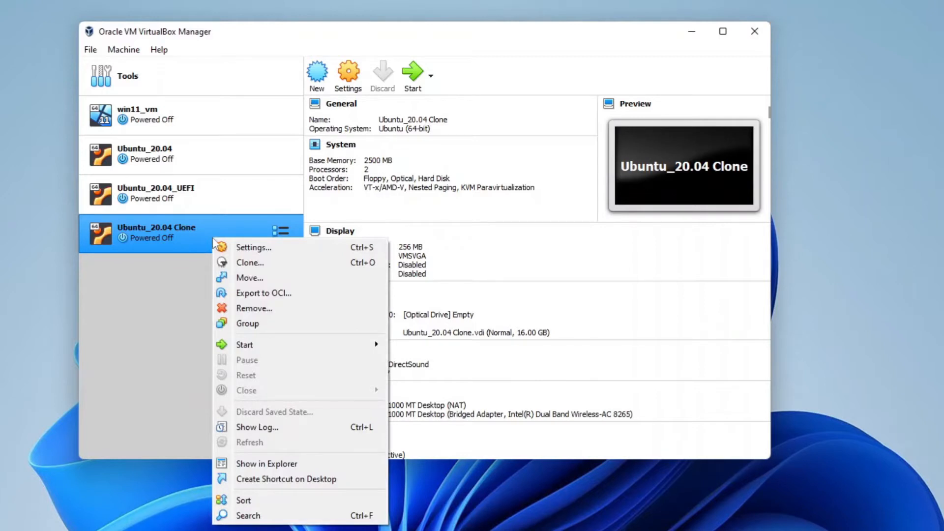
left_click(235, 264)
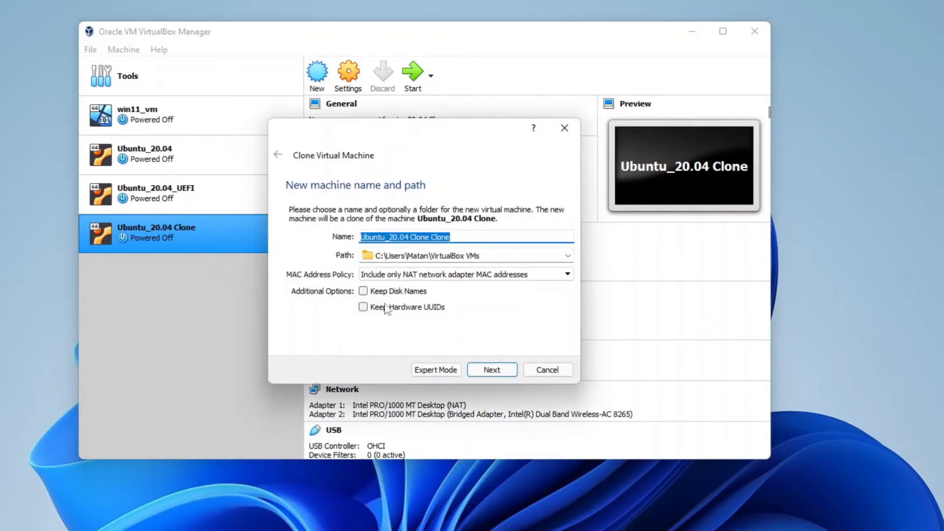
left_click(411, 275)
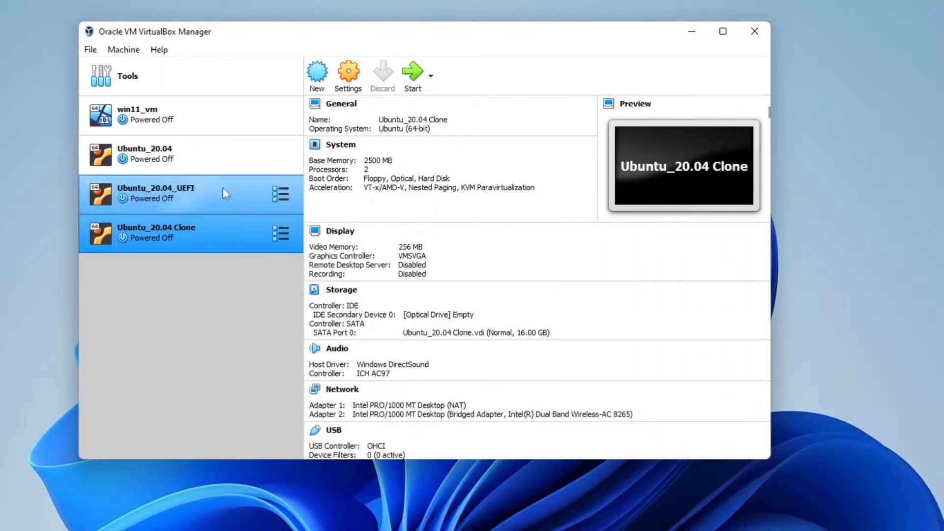
Check the MAC addresses of Adapter 1 and Adapter 2 in the original Ubuntu_20.04 machine's advanced network settings
left_click(221, 170)
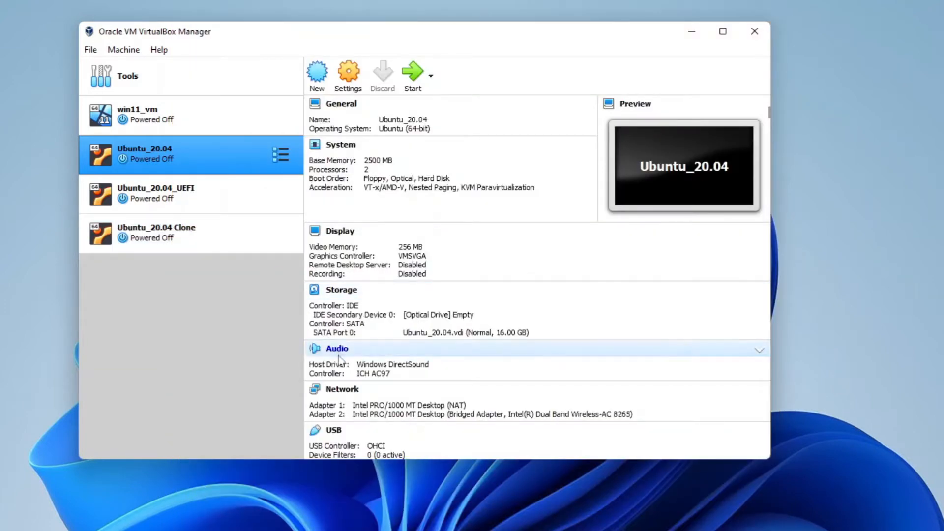
left_click(343, 390)
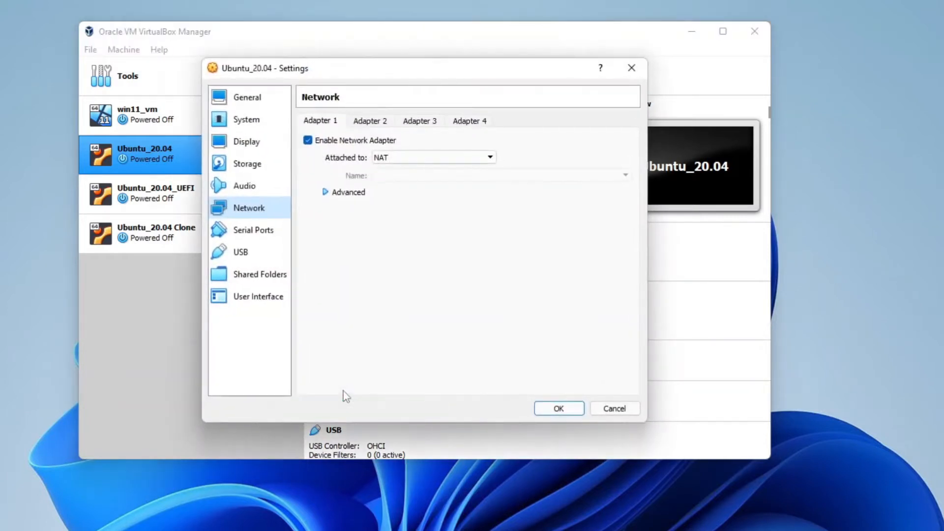
left_click(335, 193)
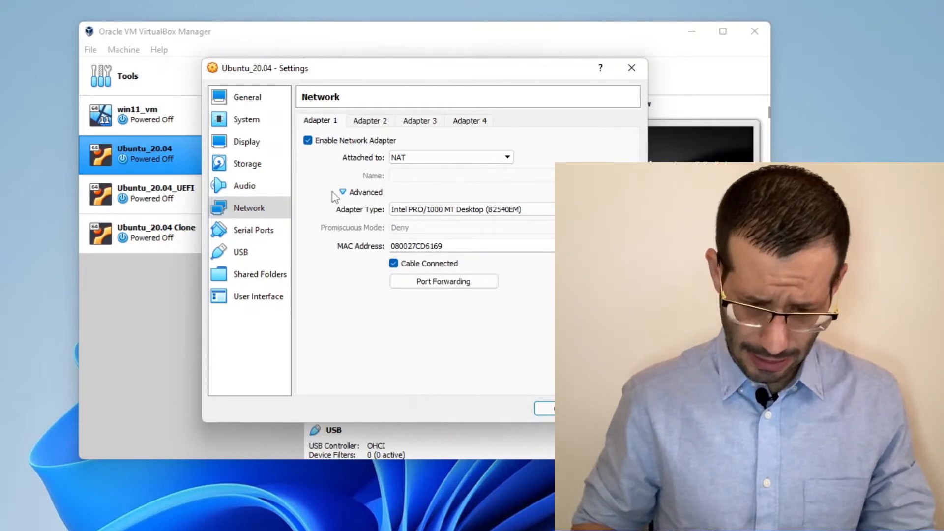
left_click(361, 121)
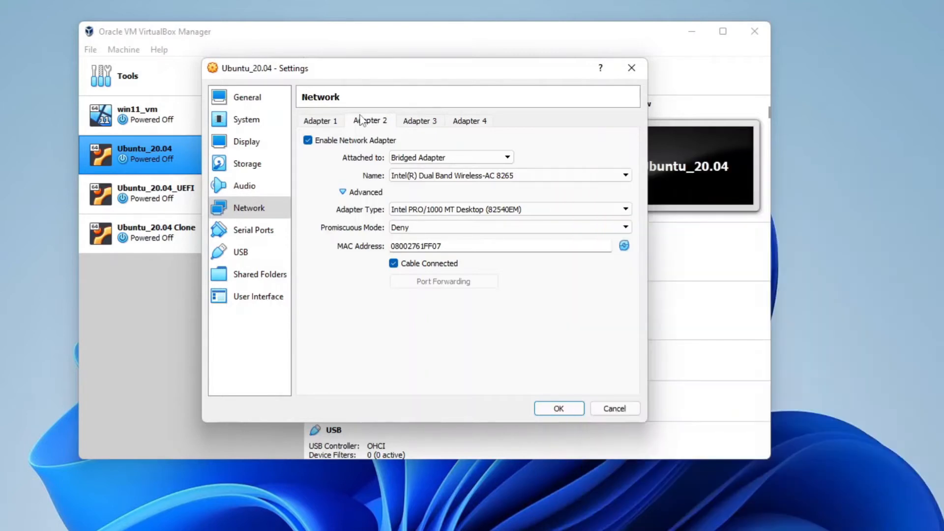
key("Return")
Check the MAC addresses of Adapter 1 and Adapter 2 in the Ubuntu_20.04 Clone machine's advanced network settings
left_click(196, 229)
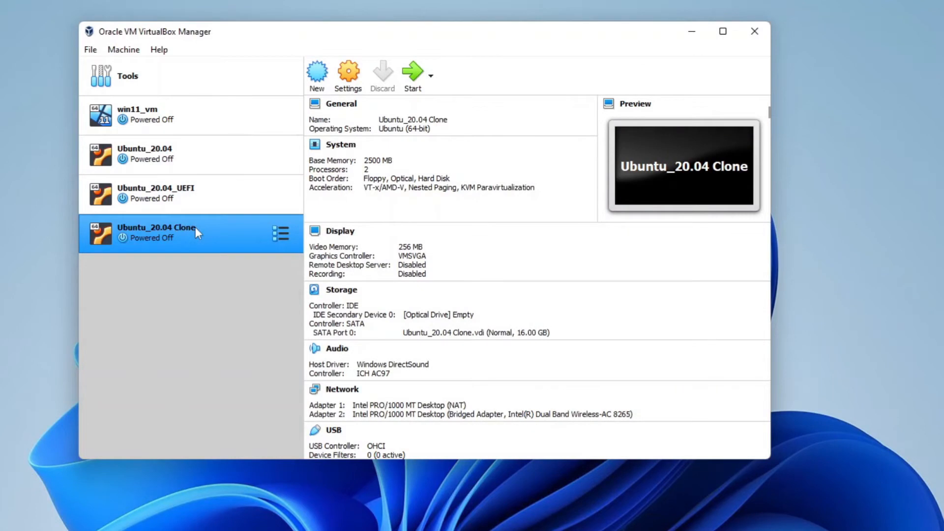
left_click(343, 391)
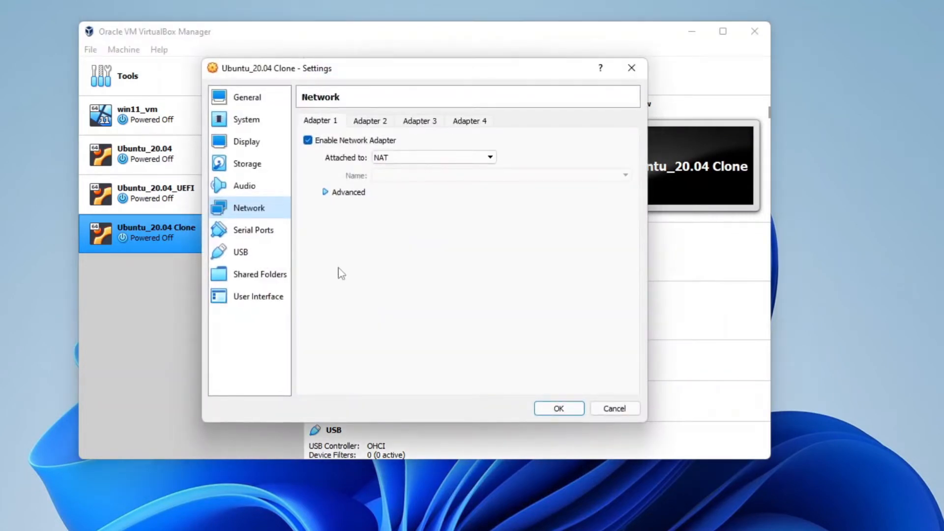
left_click(342, 193)
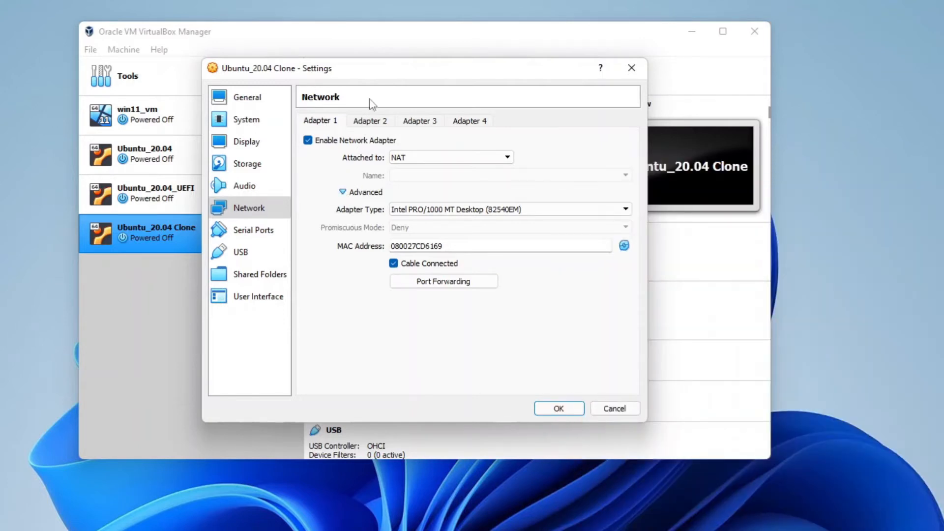
left_click(370, 123)
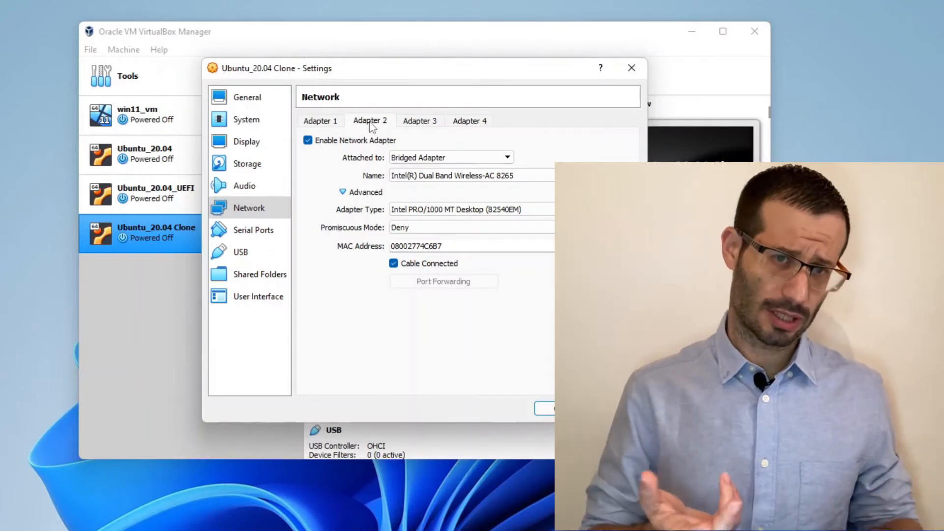
key("Escape")
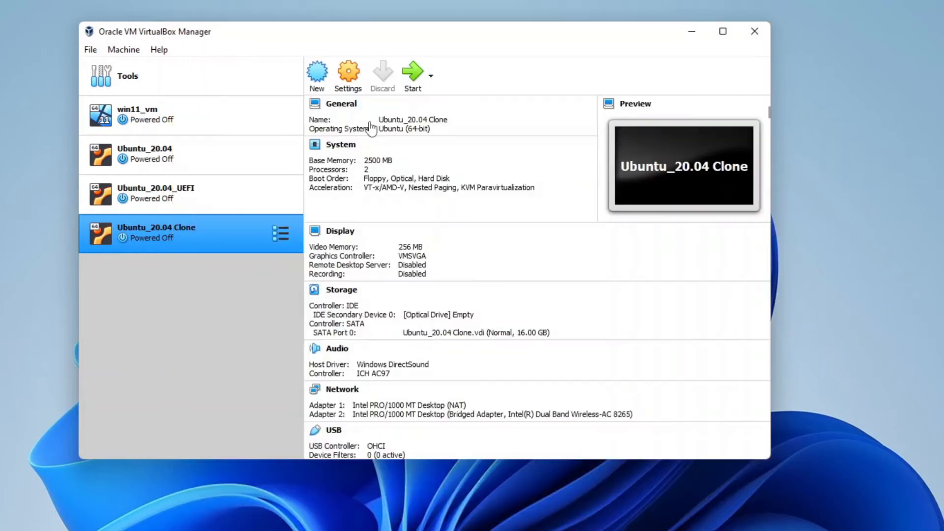
Export Ubuntu_20.04 to Ubuntu_20.04.ova in Documents as Open Virtualization Format 1.0, with only NAT adapter MAC addresses and a manifest file
left_click(226, 167)
right_click(224, 168)
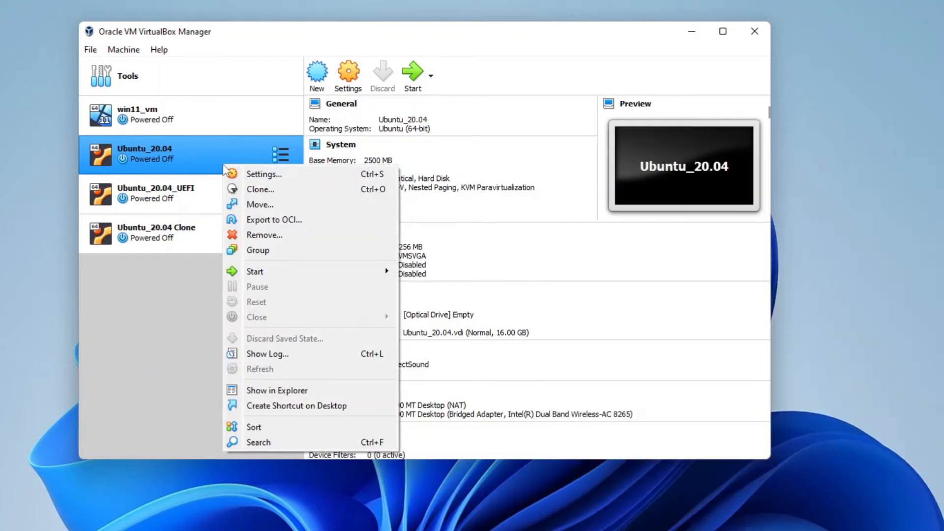
left_click(245, 220)
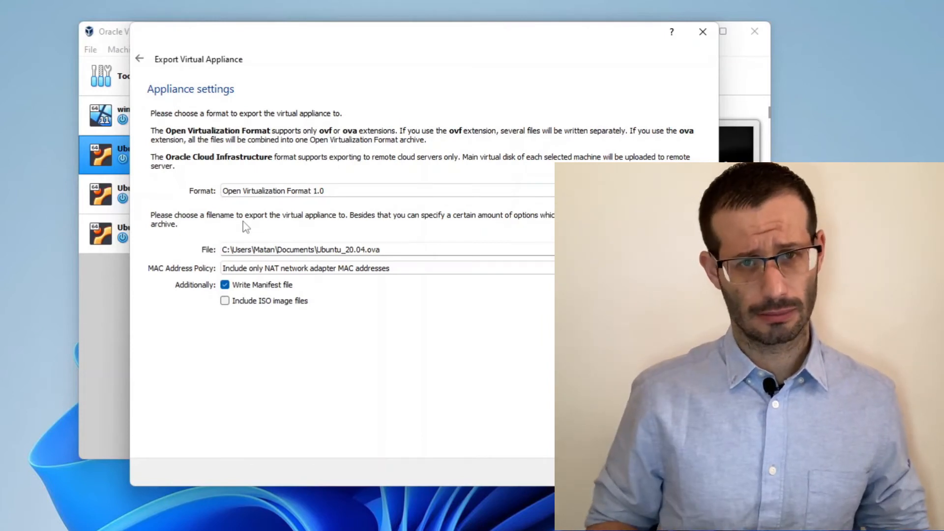
left_click(260, 269)
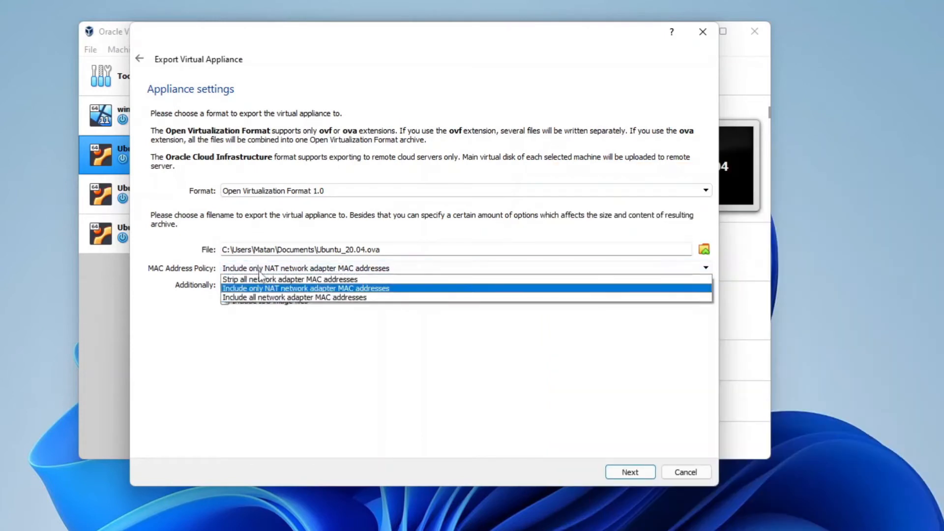
left_click(260, 273)
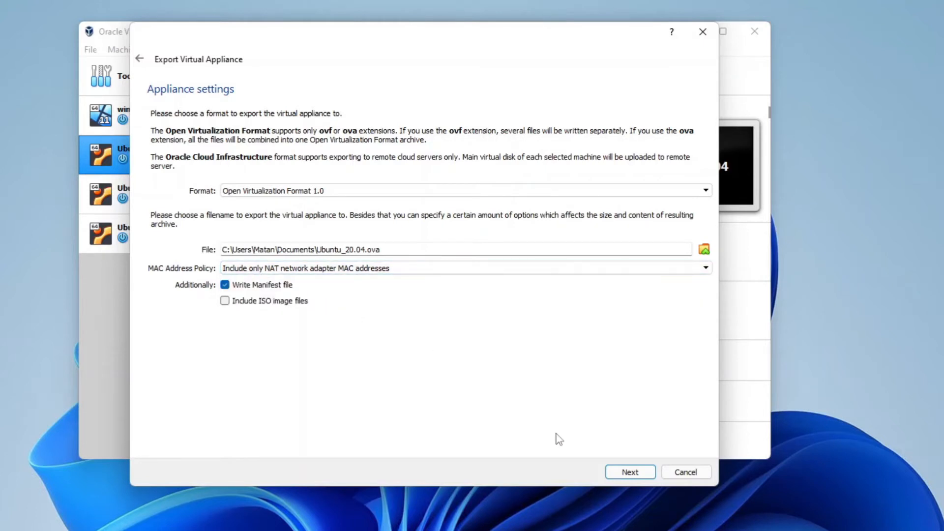
left_click(624, 473)
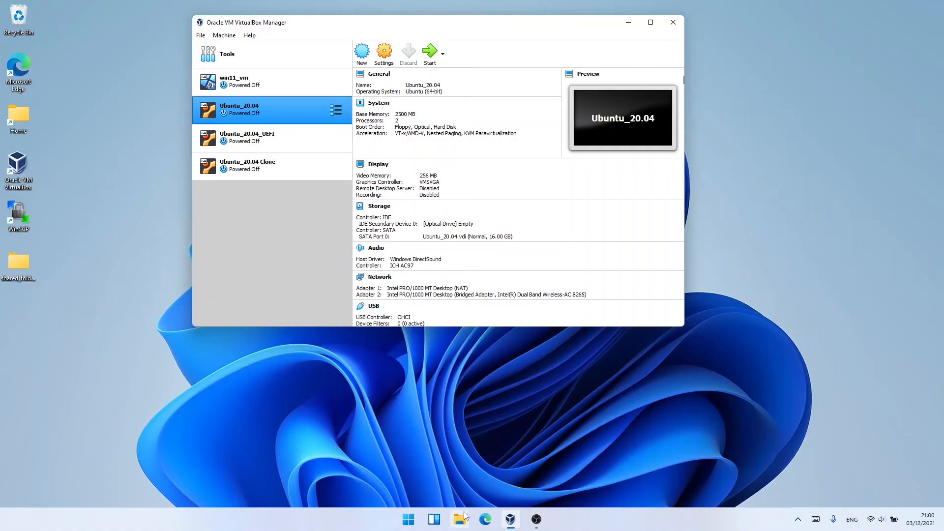
Switch to File Explorer and open the Documents folder, plus the user's VirtualBox VMs folder in a second window
left_click(460, 519)
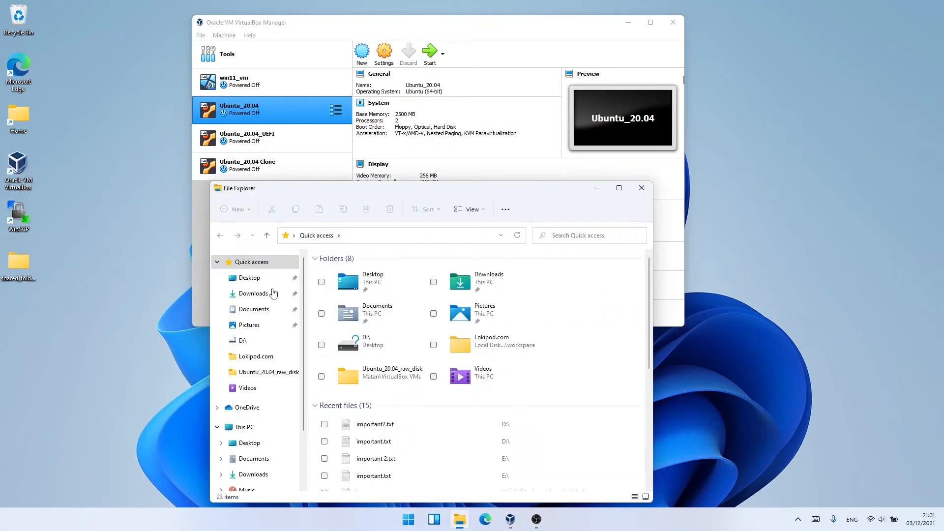
left_click(254, 309)
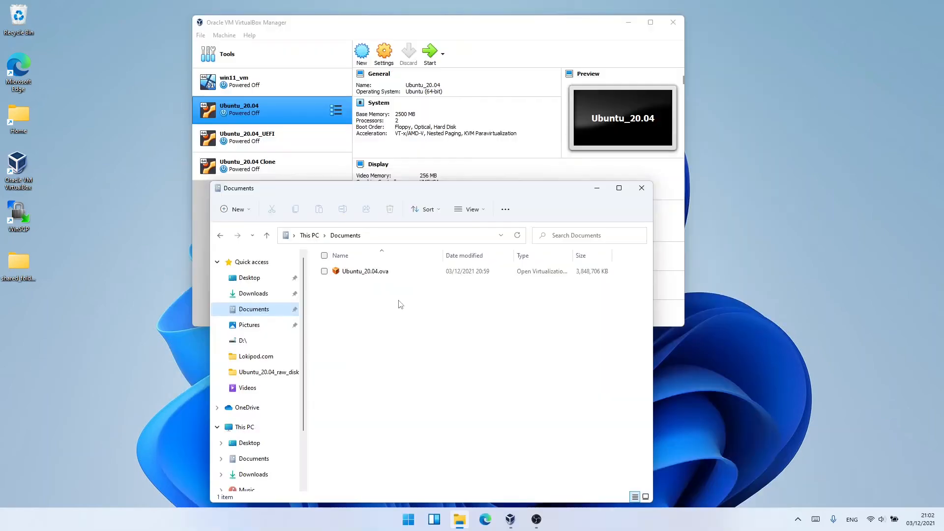
key("ctrl+n")
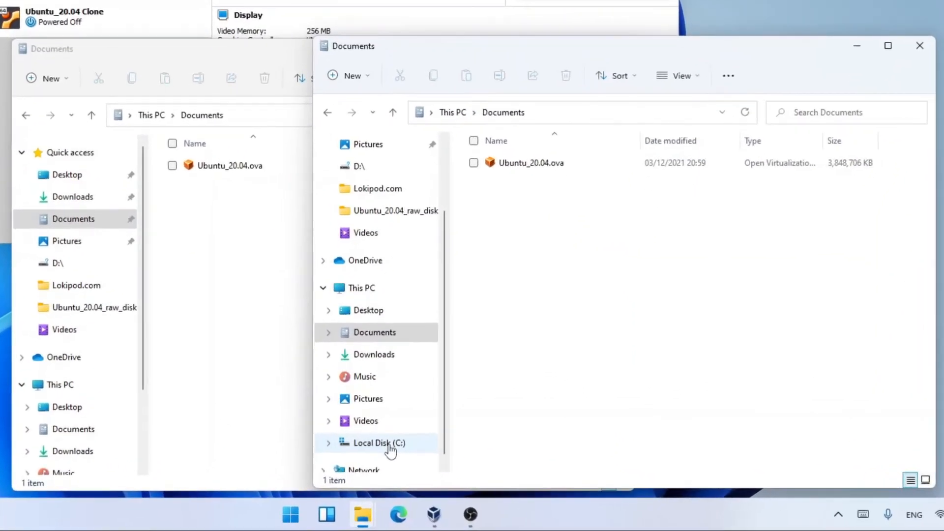
left_click(431, 457)
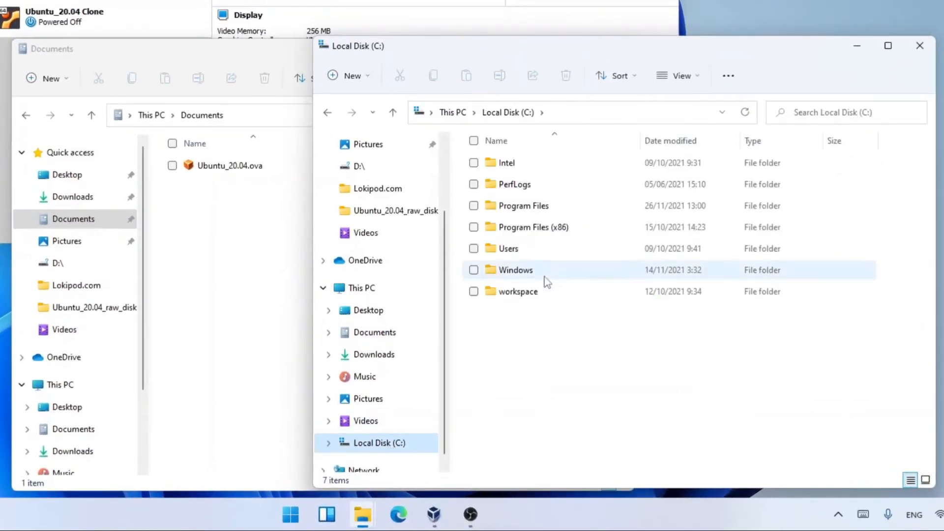
double_click(543, 255)
double_click(521, 165)
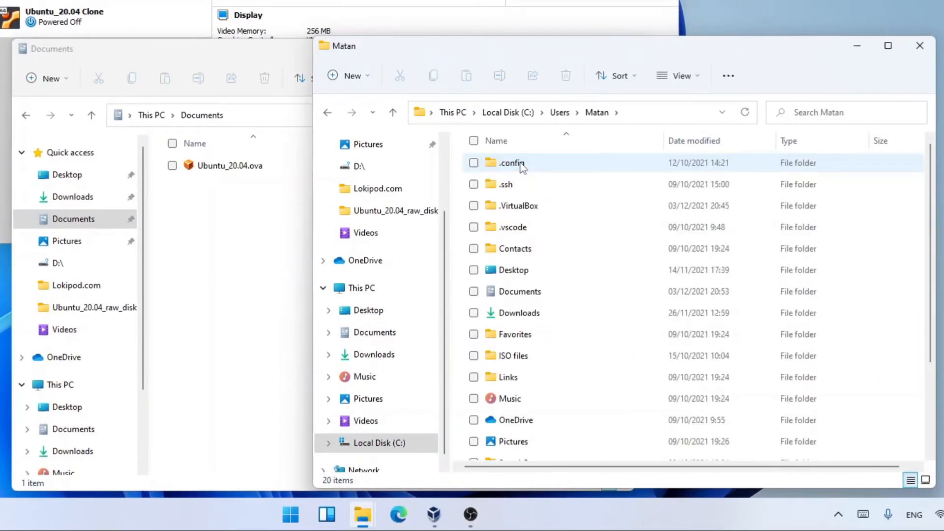
scroll(617, 387, "down", 3)
double_click(606, 416)
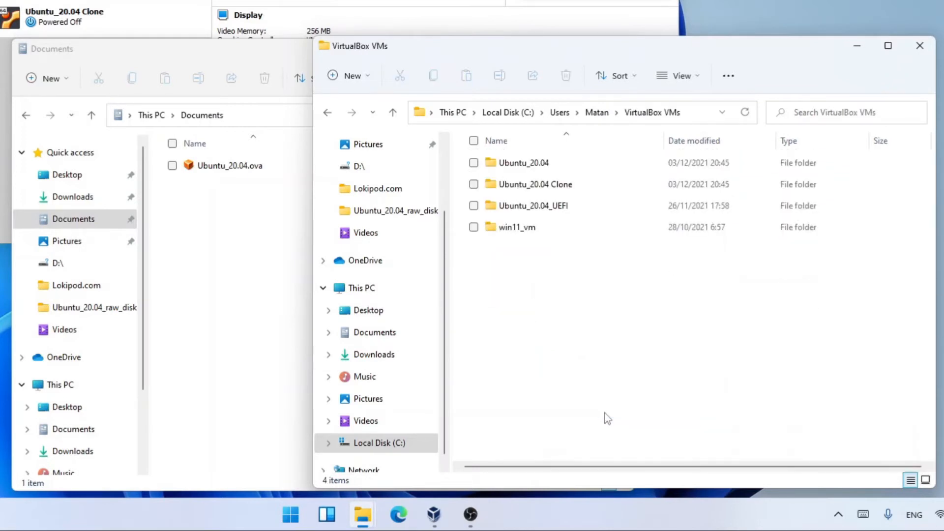
Check the size of the Ubuntu_20.04 machine folder in its properties
left_click(525, 167)
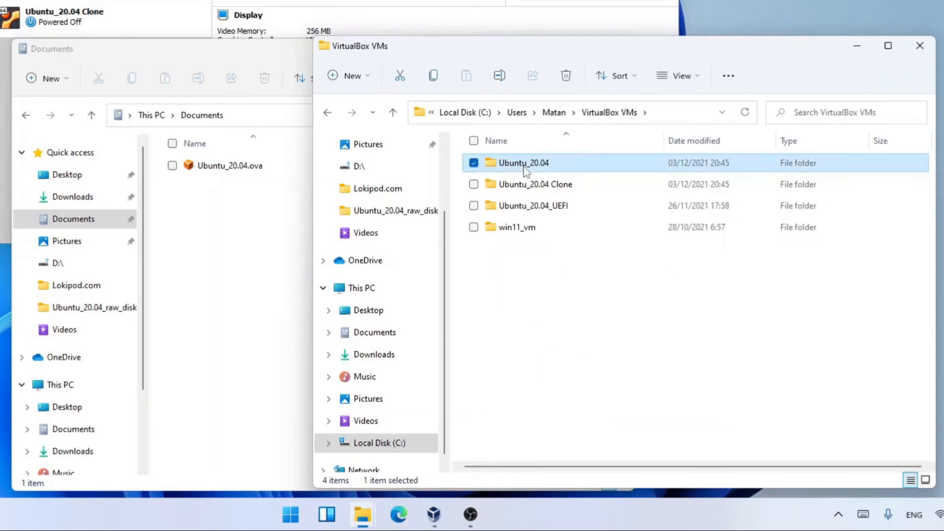
right_click(525, 170)
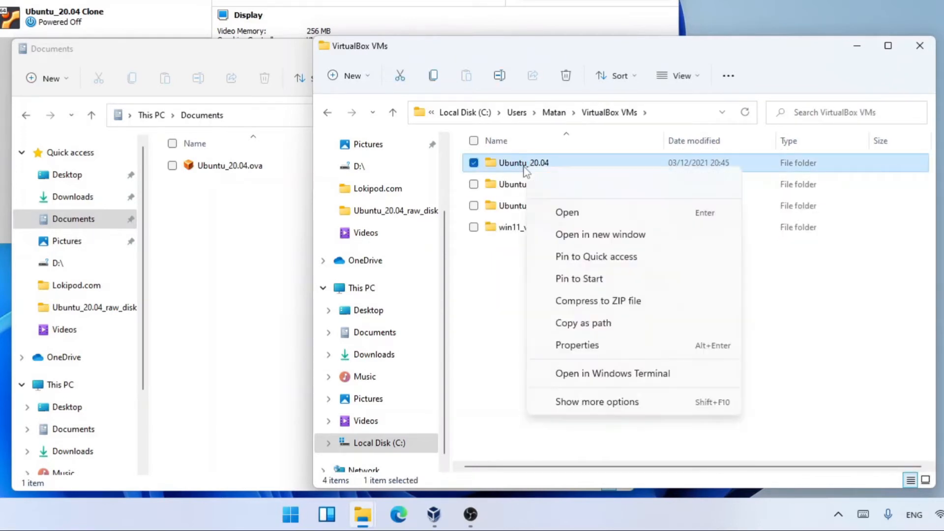
left_click(561, 347)
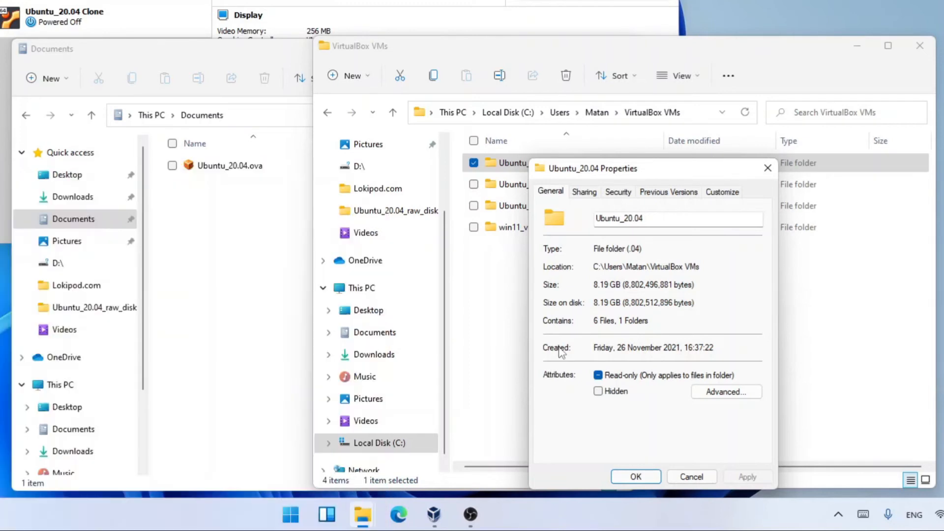
key("Escape")
Check the size of the exported Ubuntu_20.04.ova file in its properties
left_click(242, 314)
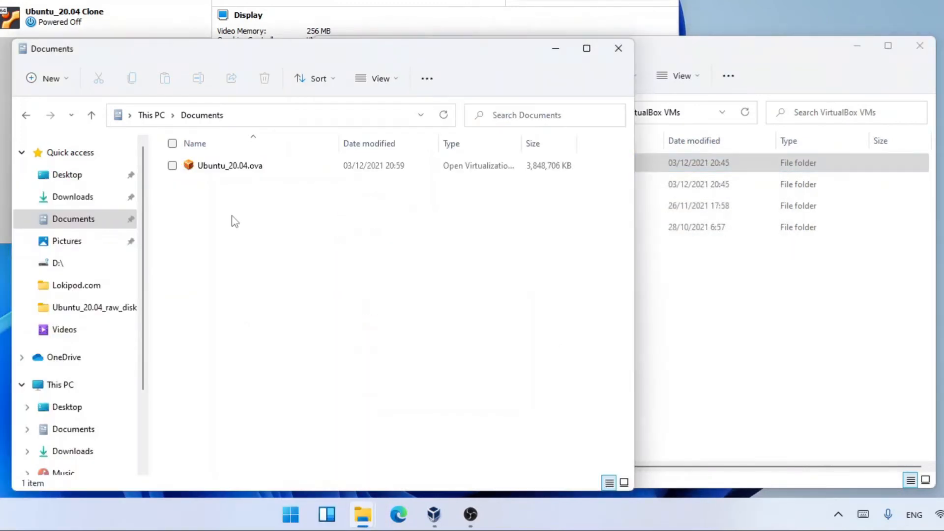
left_click(236, 170)
right_click(238, 172)
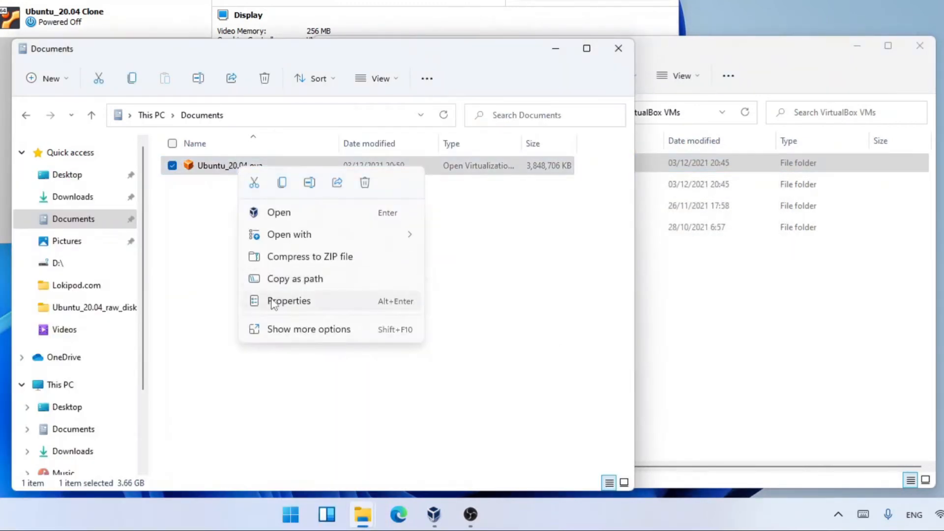
left_click(274, 303)
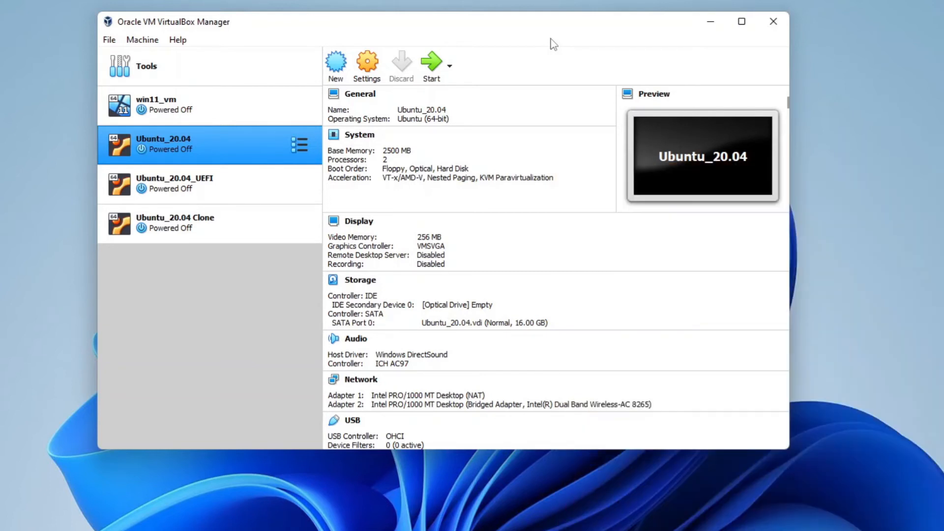
Start importing a virtual appliance from the local file system, using Ubuntu_20.04.ova in Documents, and proceed to its appliance settings
left_click(221, 65)
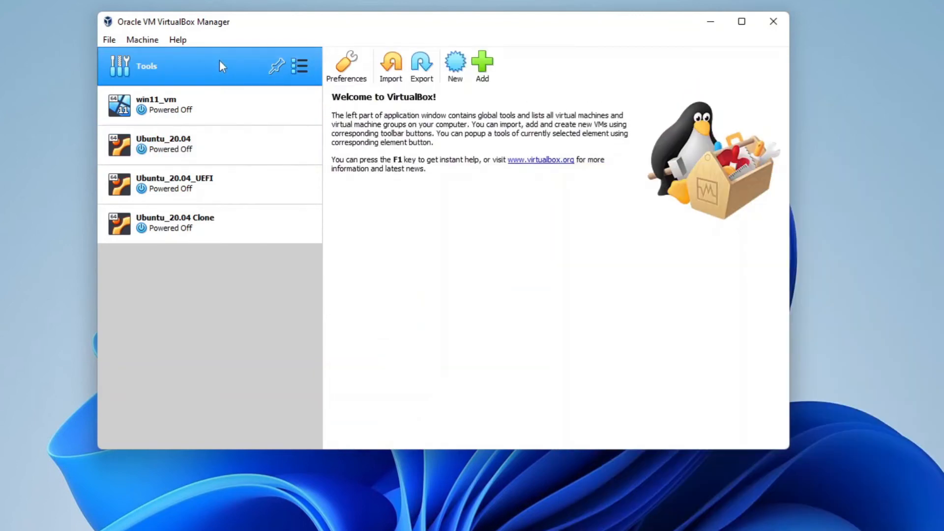
left_click(391, 74)
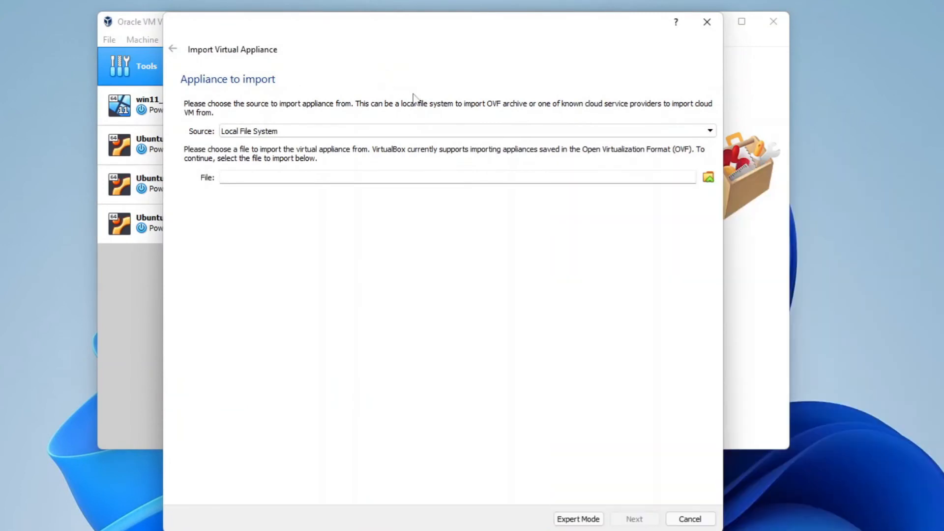
left_click(708, 177)
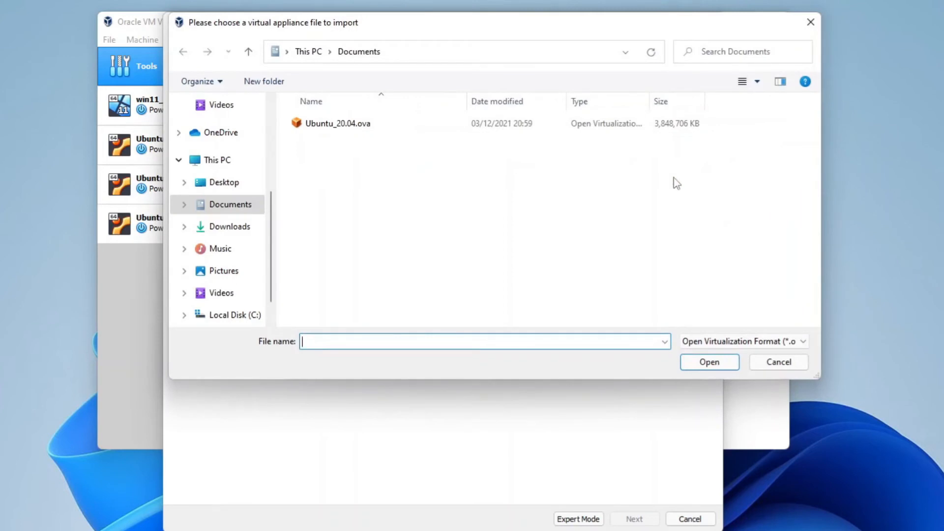
left_click(482, 125)
left_click(709, 362)
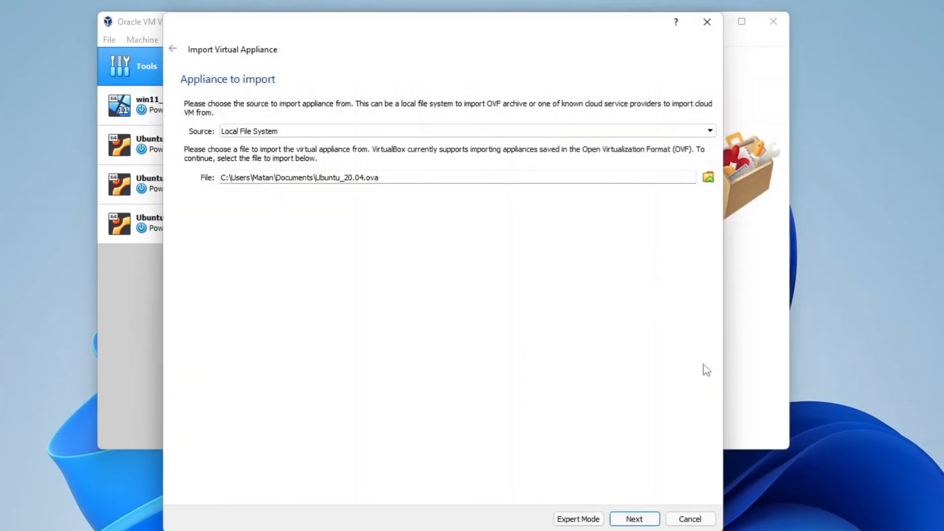
left_click(635, 520)
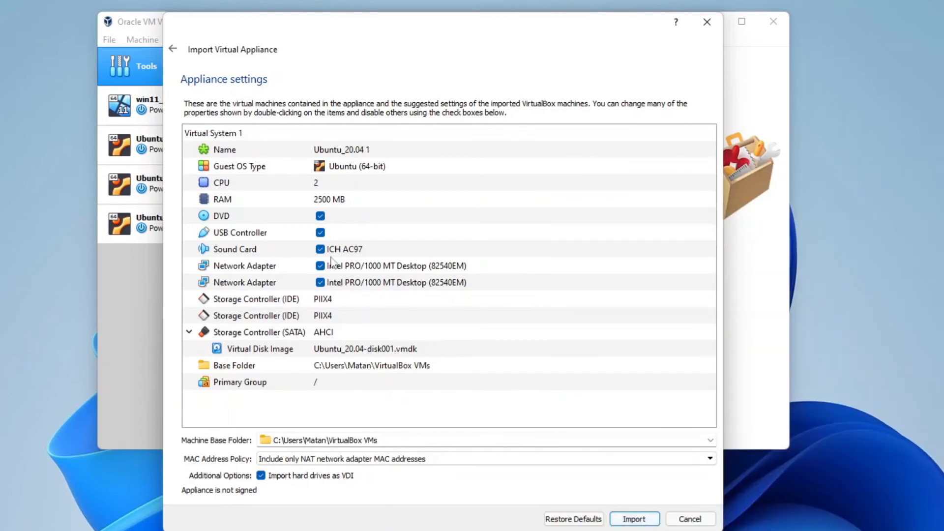
double_click(334, 198)
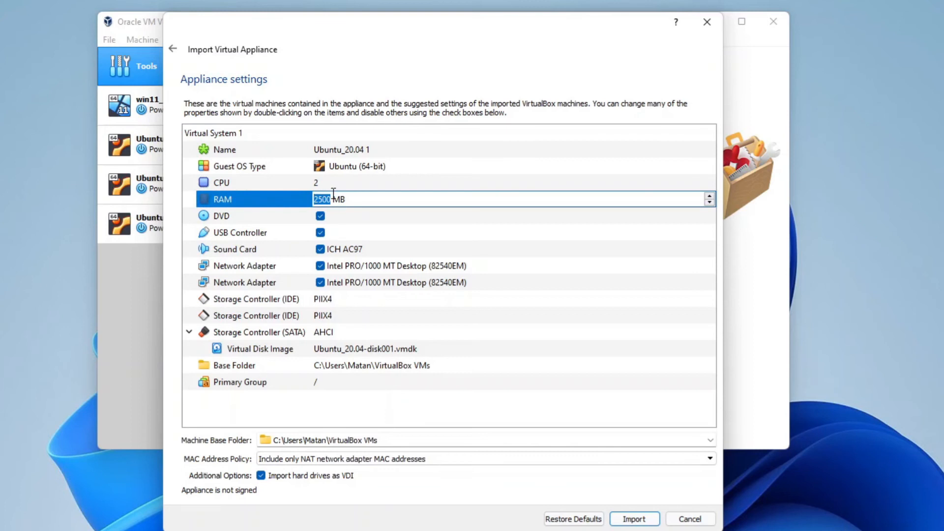
key("Escape")
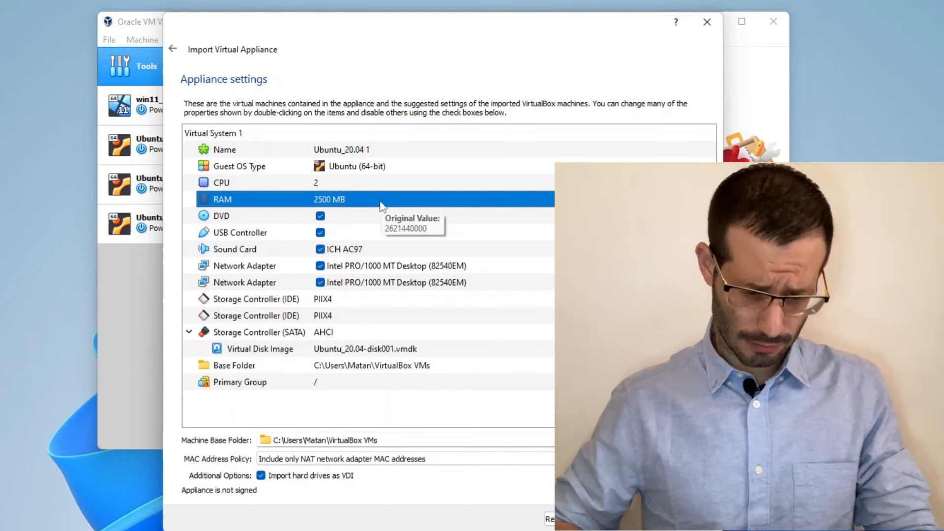
double_click(380, 149)
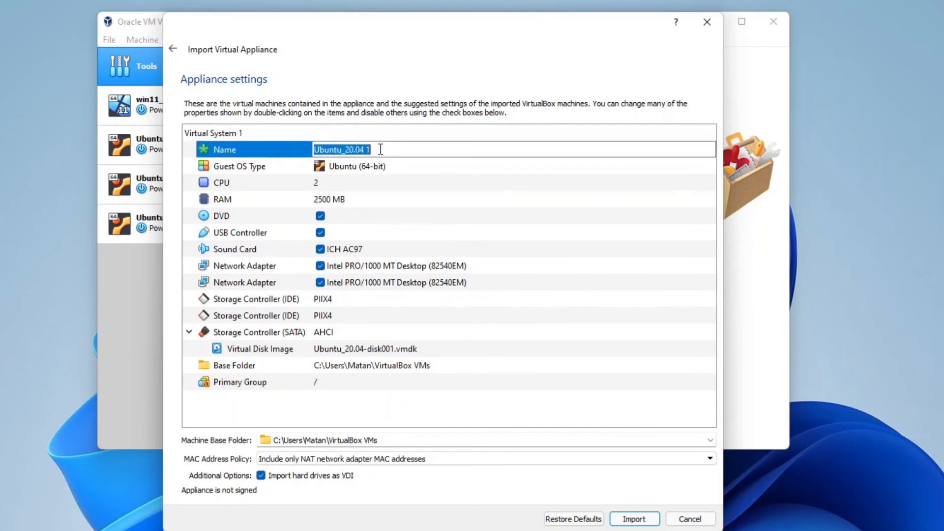
key("Escape")
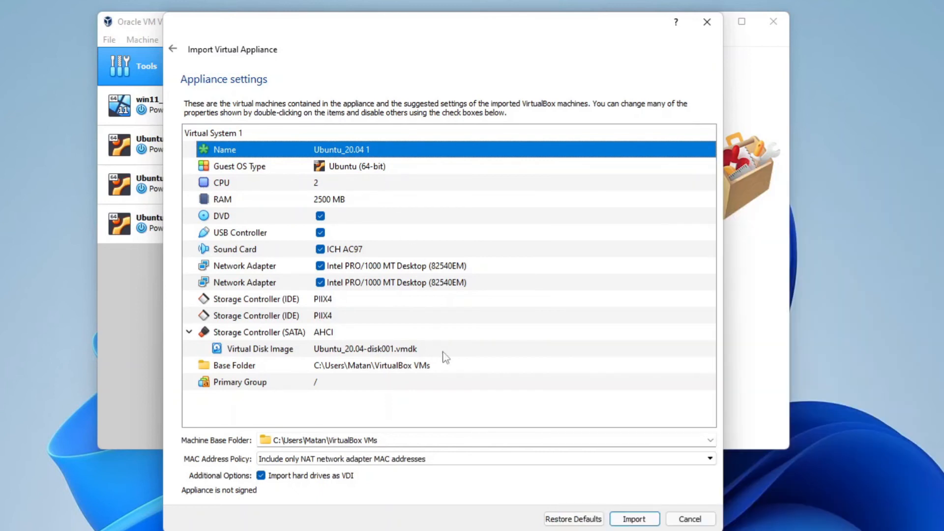
Import the appliance with the suggested settings, including only NAT network adapter MAC addresses and importing hard drives as VDI
left_click(634, 519)
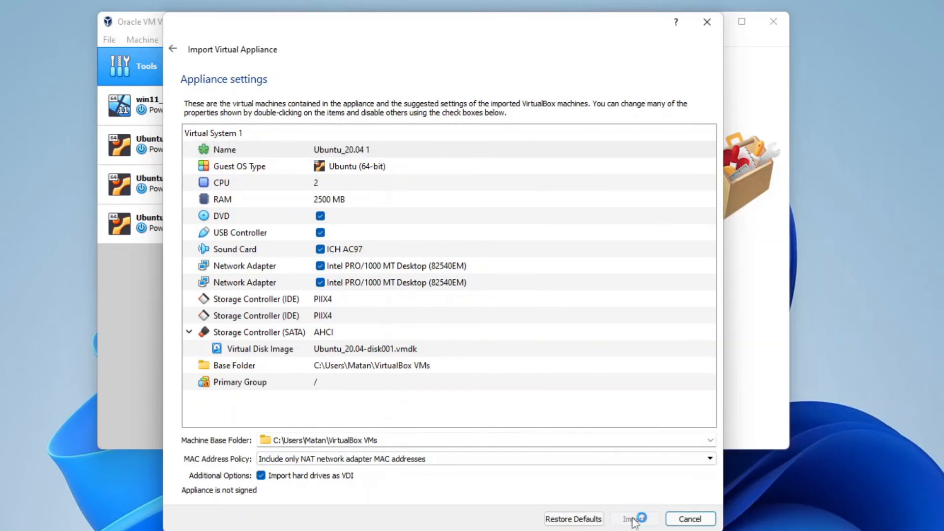